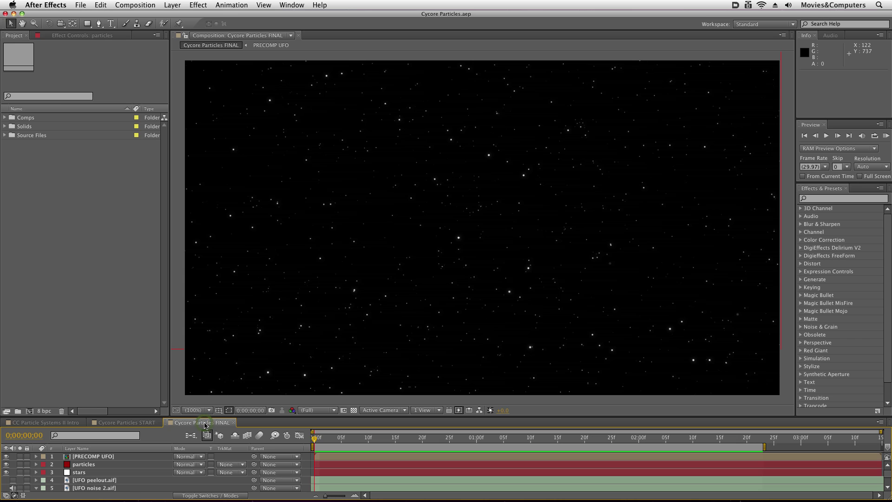
- RAM preview the finished UFO smoke animation in the FINAL comp, then stop playback
key(KP_0)
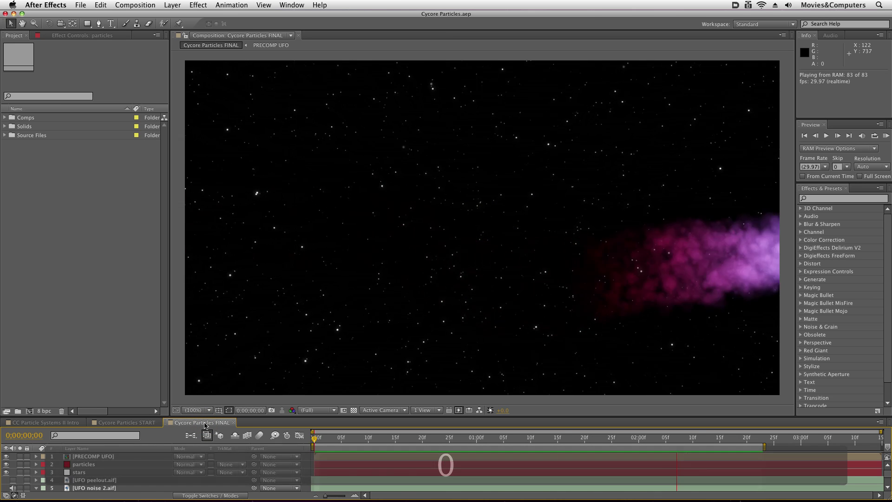
key(space)
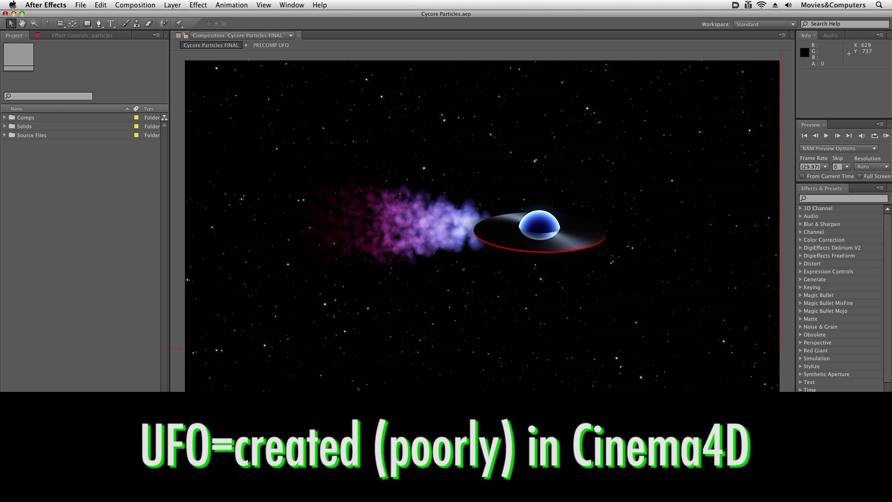
key(space)
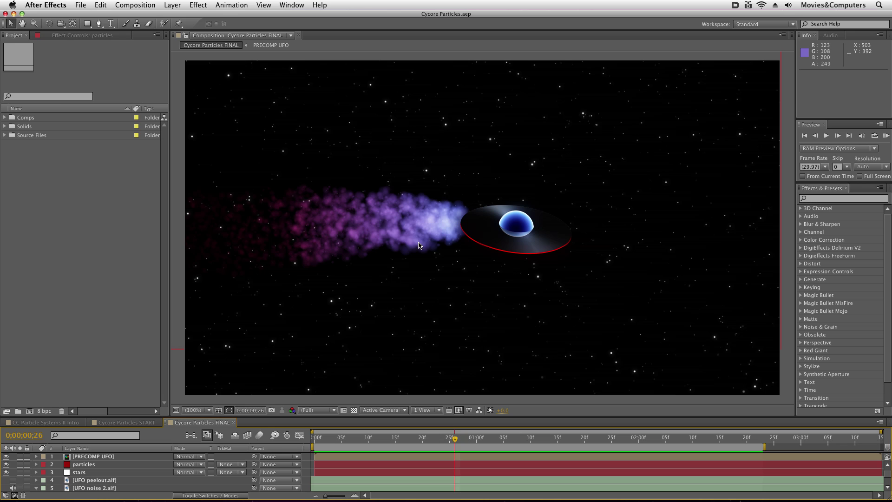
- In the CC Particle Systems II Intro comp, enlarge the timeline and select the black solid layer
click(43, 423)
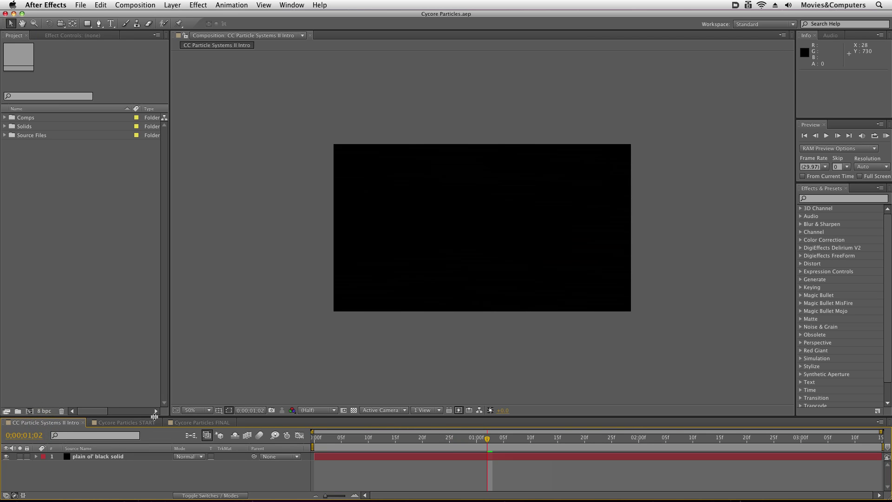
drag(156, 417, 157, 352)
click(120, 395)
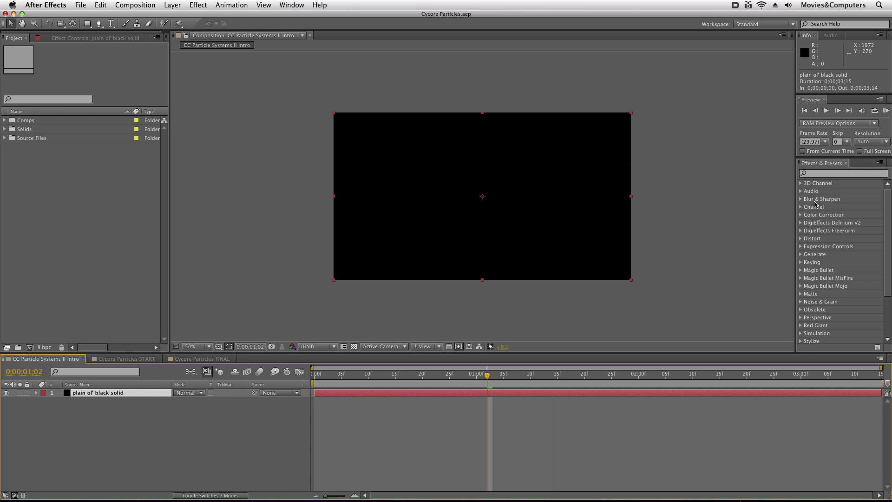
- Search the Effects & Presets panel for 'cc part' to list the CC particle effects
click(825, 174)
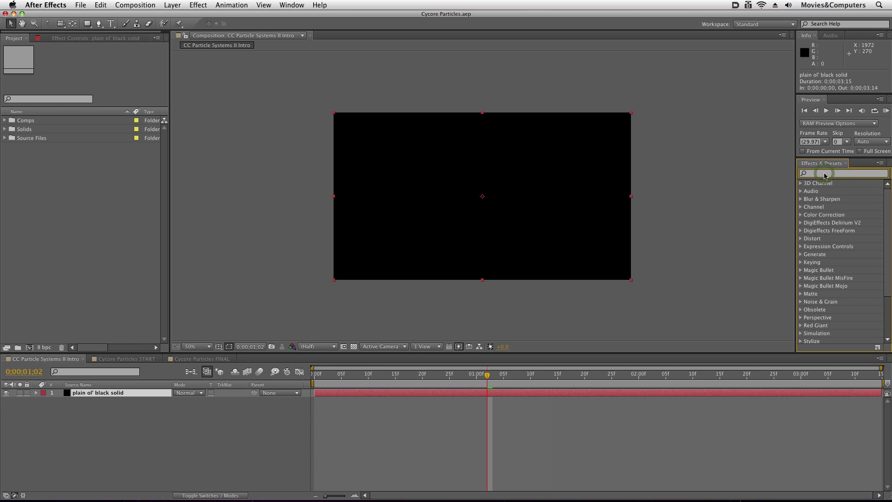
text(cc part)
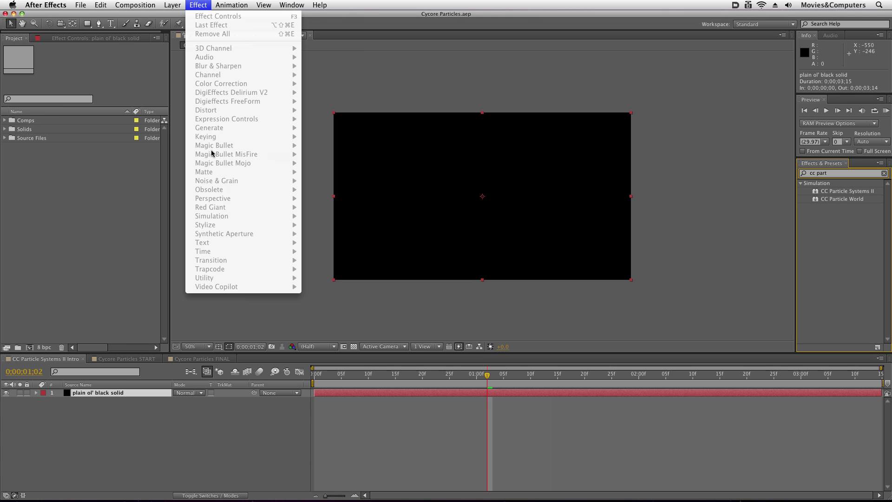
click(831, 171)
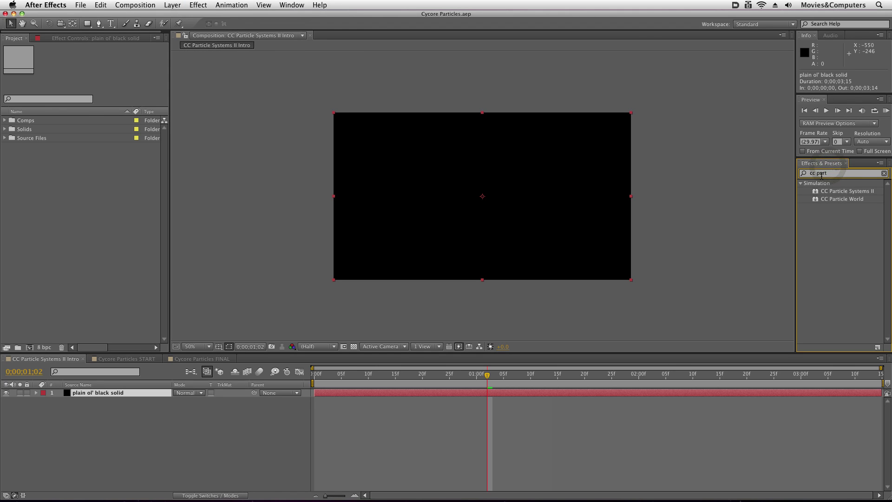
click(299, 6)
click(299, 6)
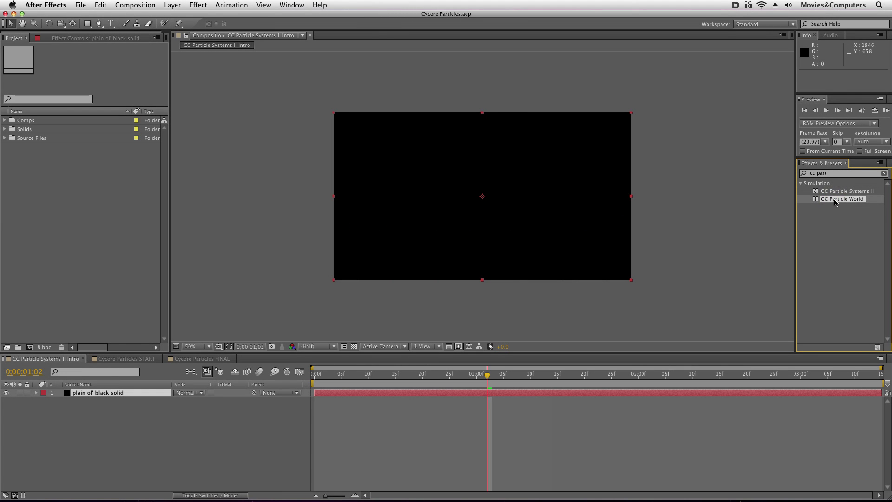
drag(859, 203, 563, 284)
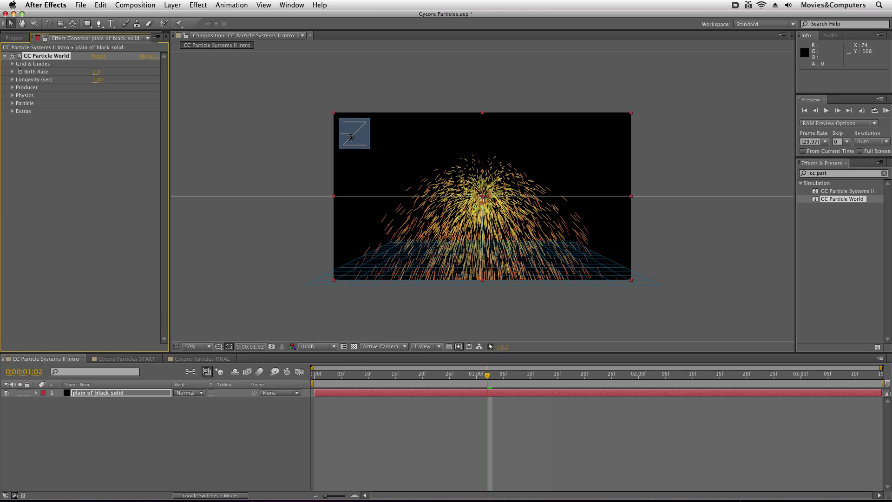
drag(349, 132, 374, 140)
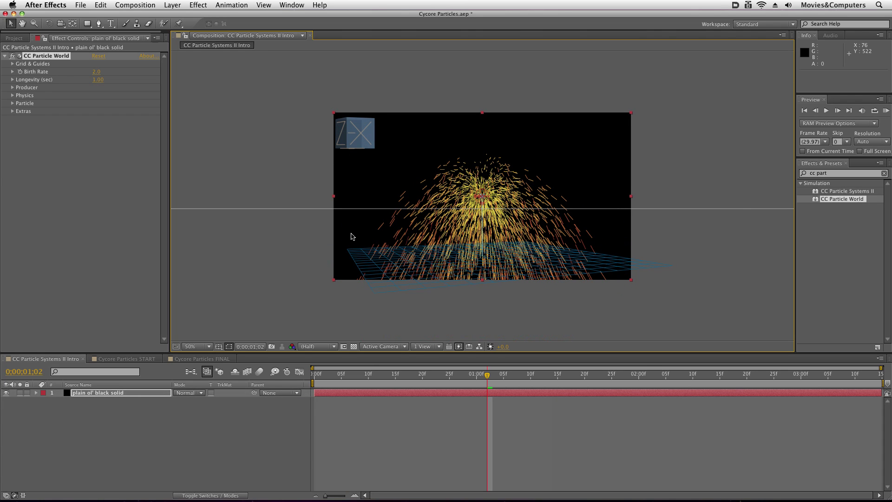
click(57, 58)
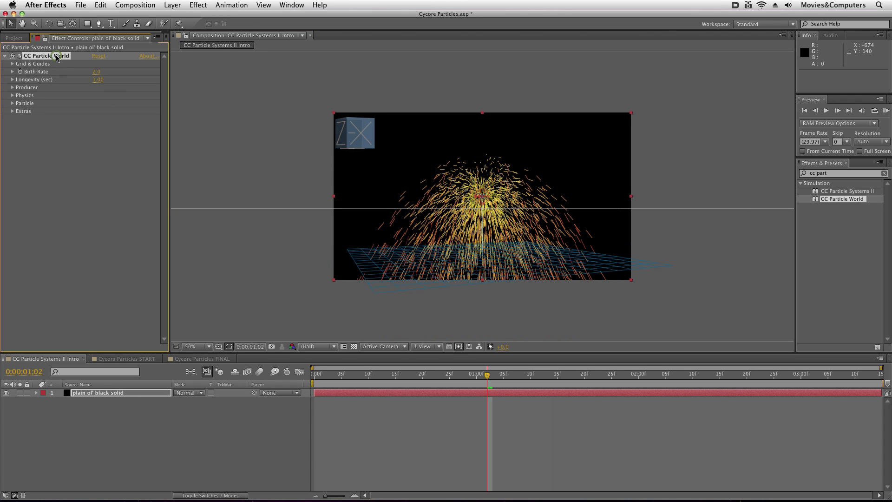
key(Delete)
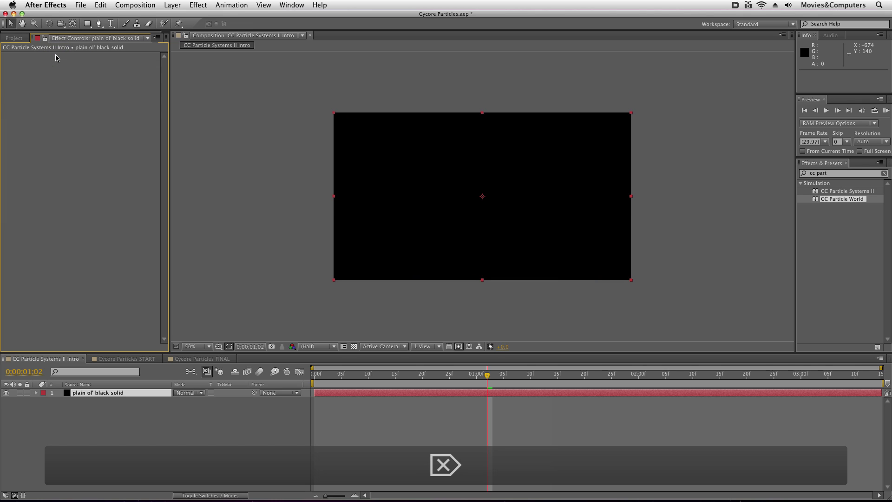
click(841, 191)
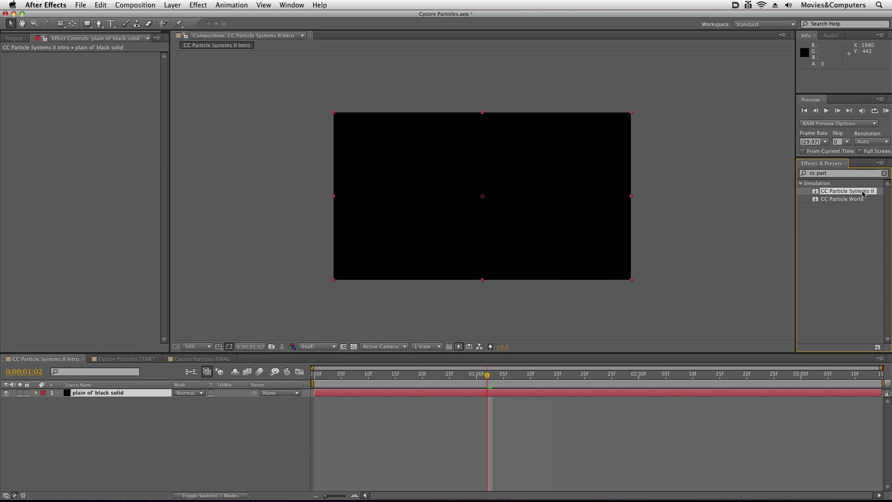
- Apply CC Particle Systems II to the black solid and preview the particle burst from the start
drag(862, 194, 523, 202)
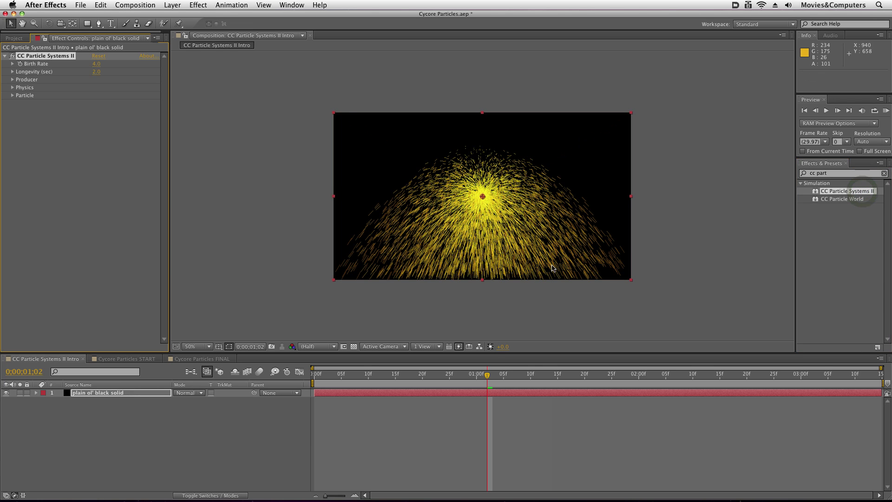
drag(376, 382, 316, 377)
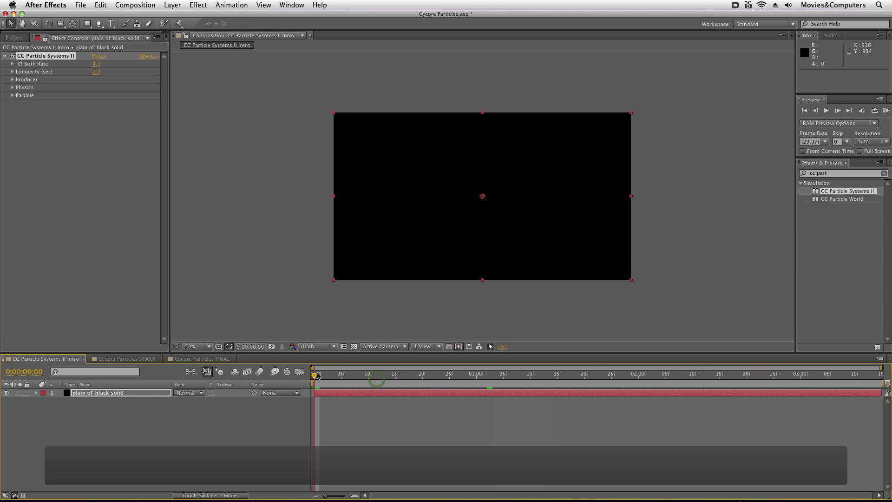
key(KP_0)
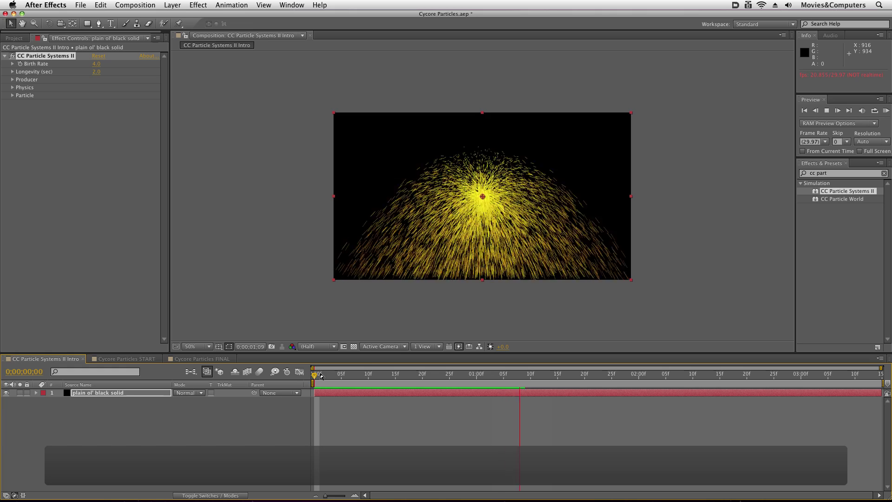
key(space)
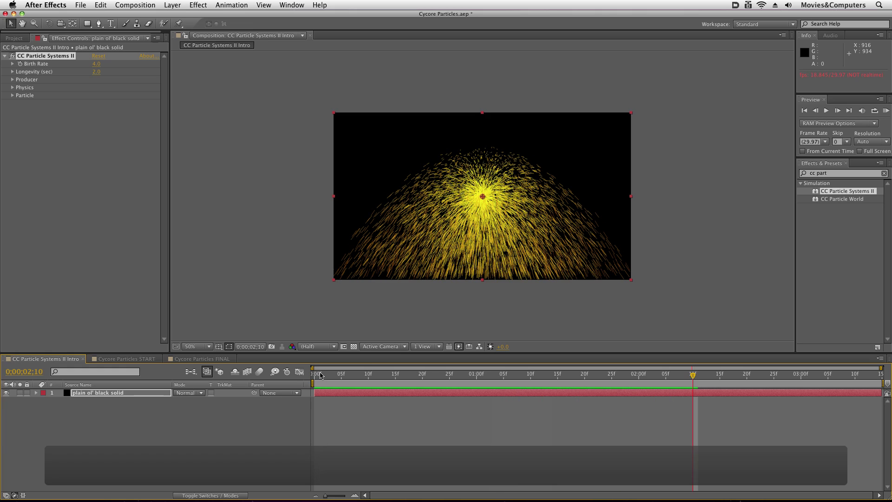
- Add a Producer Position keyframe at frame 5 and play forward to 0;00;01;12
click(13, 80)
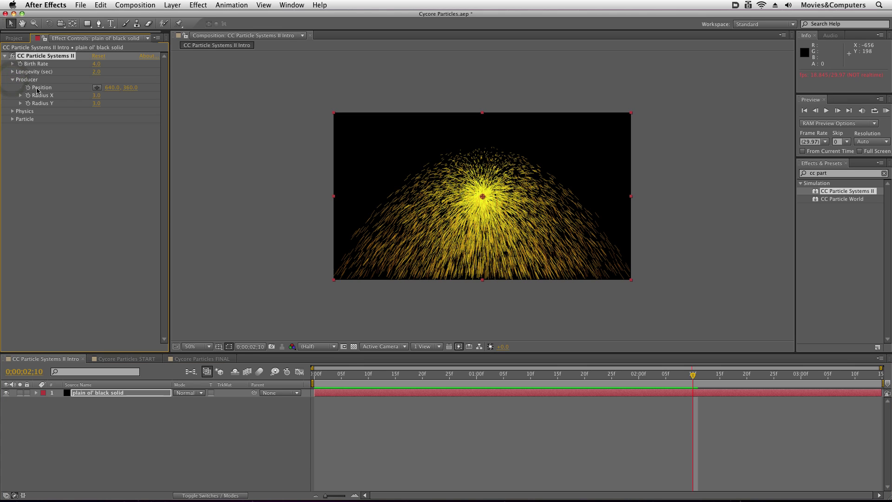
drag(398, 375, 341, 374)
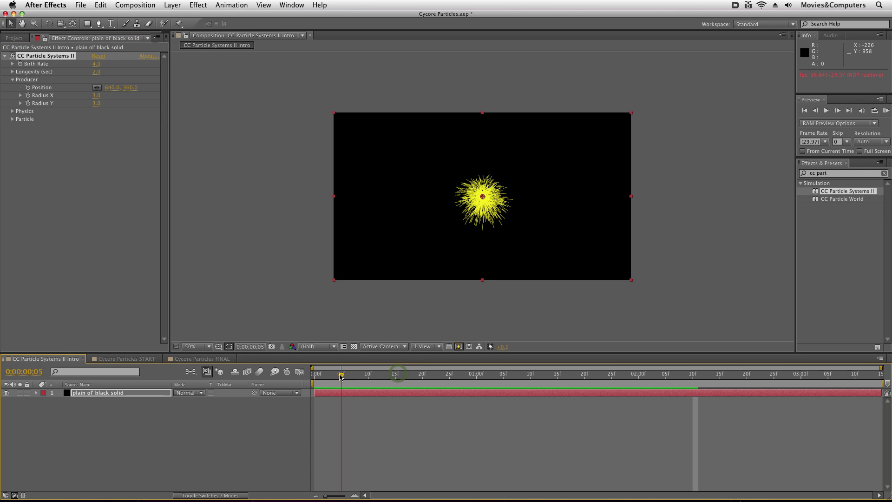
click(28, 89)
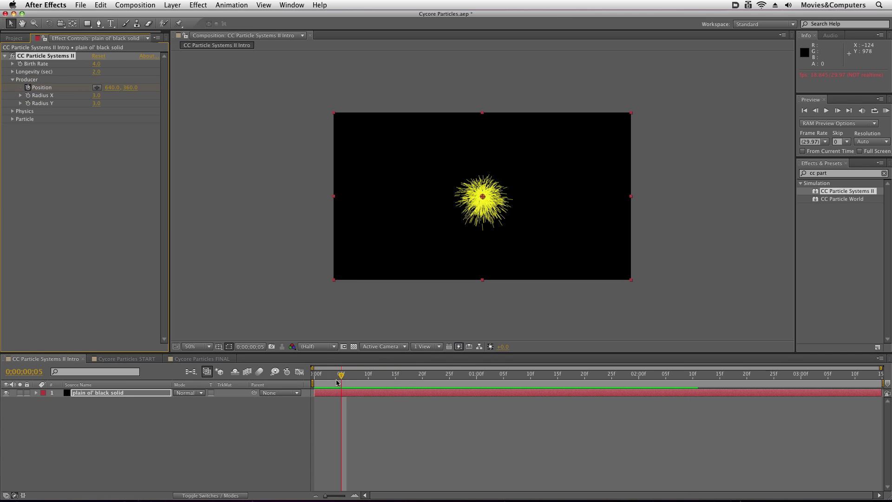
click(338, 383)
key(space)
key(space)
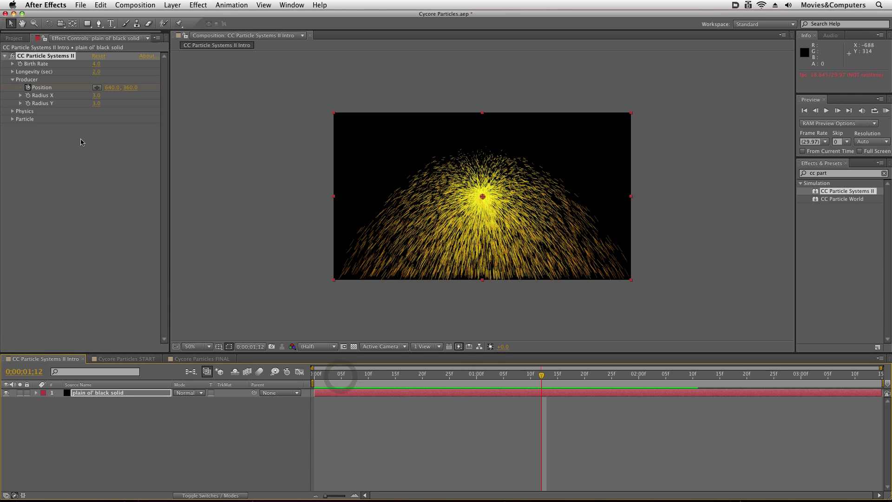
- Drag the particle emitter from the upper left to the upper right and scrub to review the spray
drag(116, 91, 80, 87)
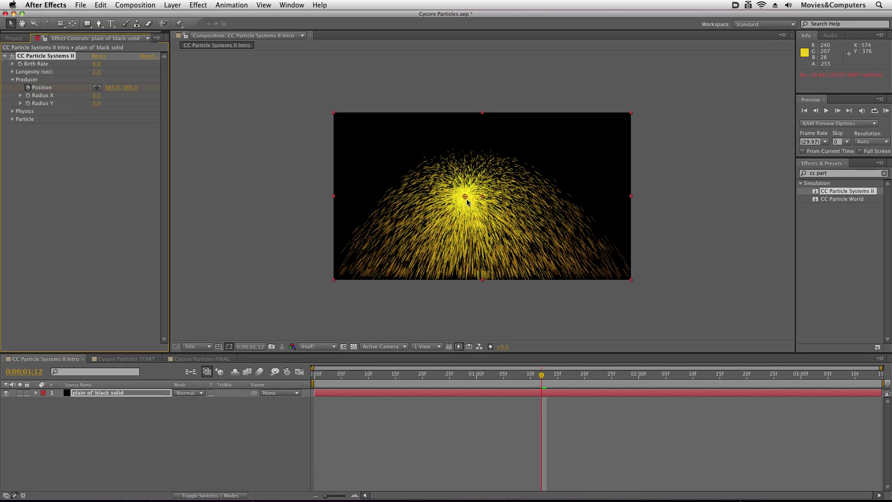
drag(466, 197, 355, 140)
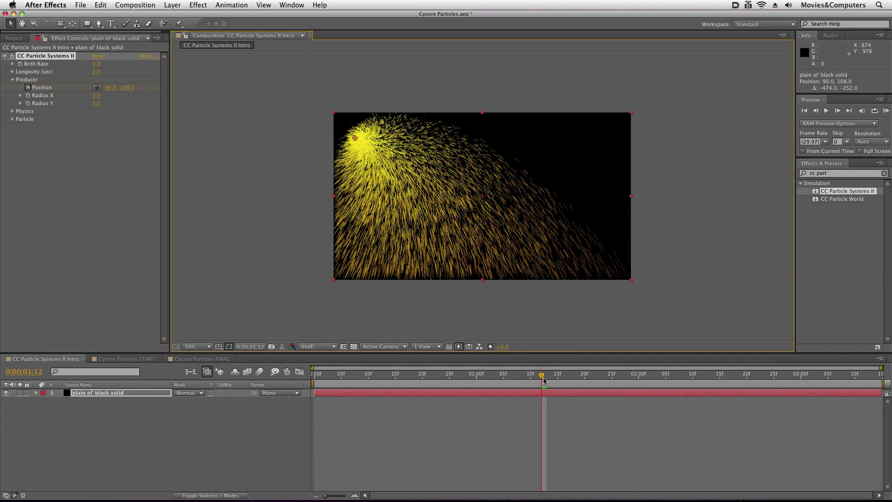
drag(544, 380, 693, 377)
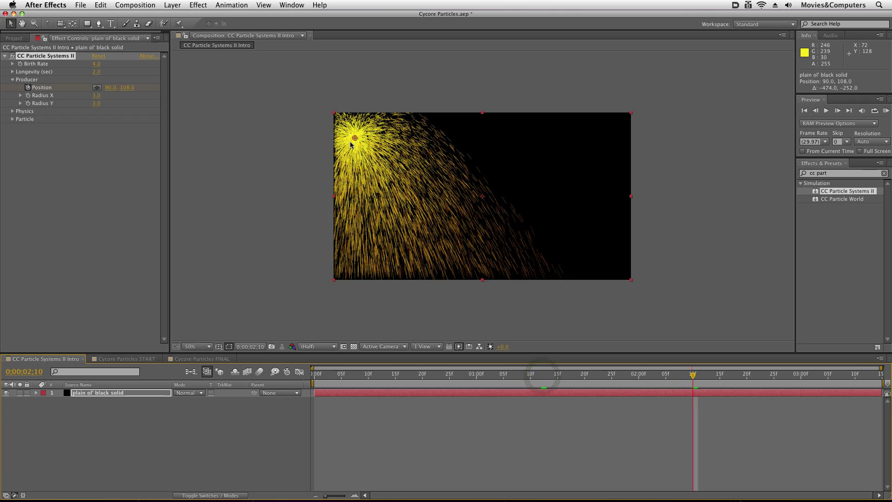
drag(355, 138, 597, 142)
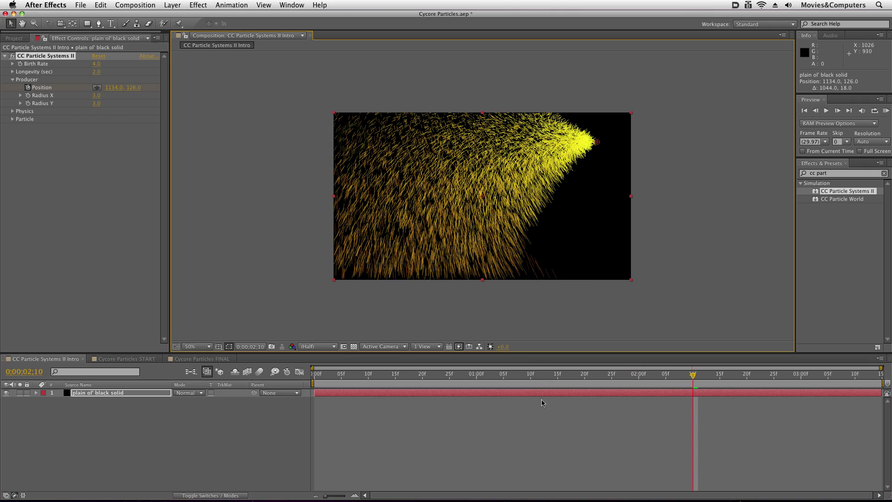
drag(438, 377, 721, 361)
- In the Cycore Particles START comp, select the particles layer and preview its yellow trail behind the UFO
click(125, 358)
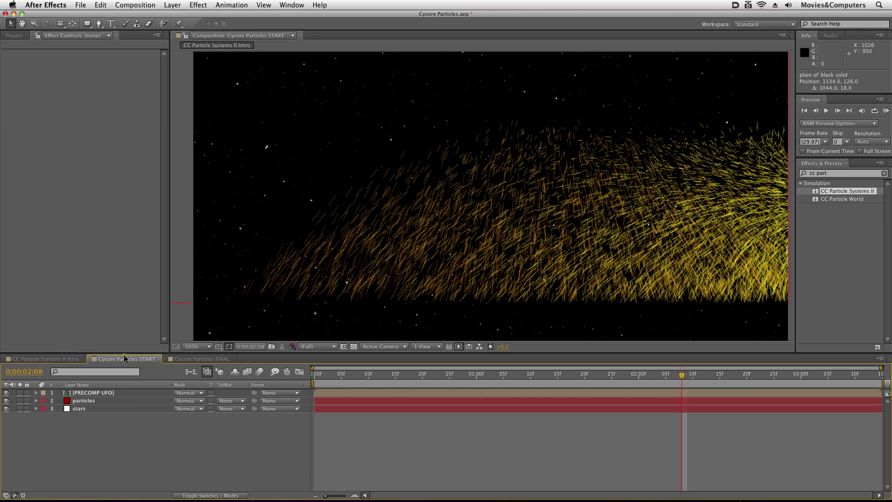
drag(330, 374, 308, 380)
click(96, 402)
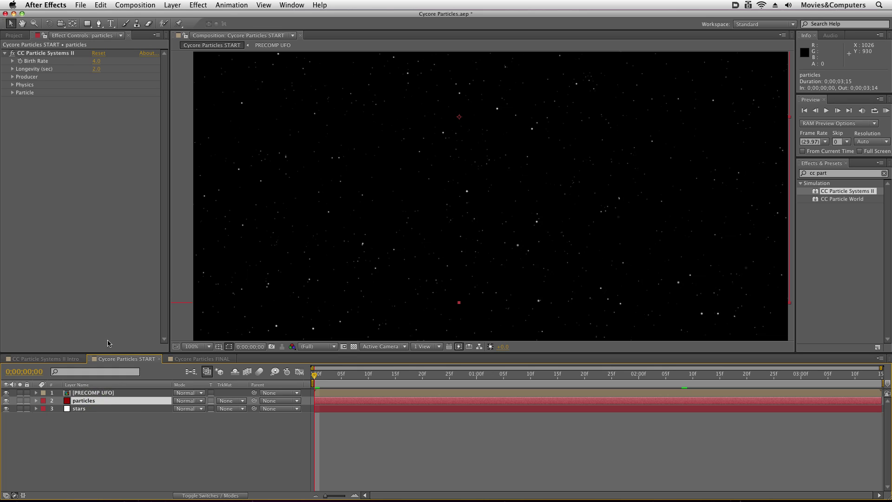
key(KP_0)
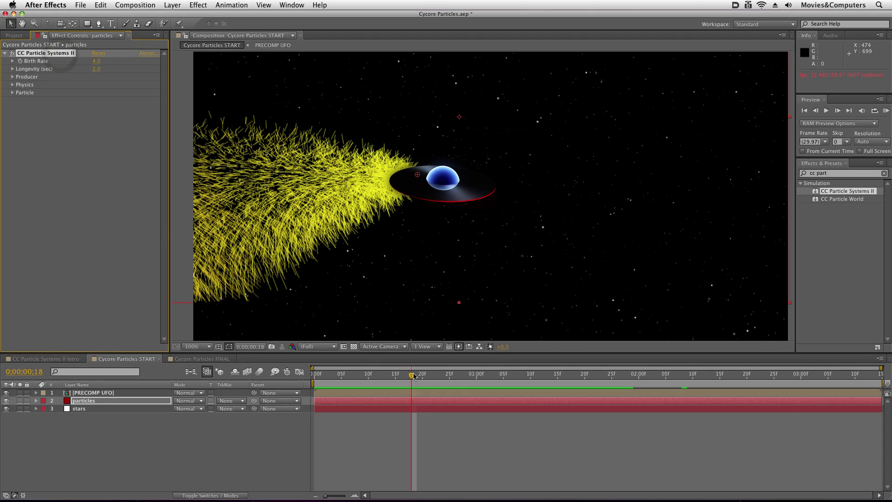
mouse_move(411, 376)
mouse_down()
mouse_move(632, 377)
mouse_move(409, 372)
mouse_up()
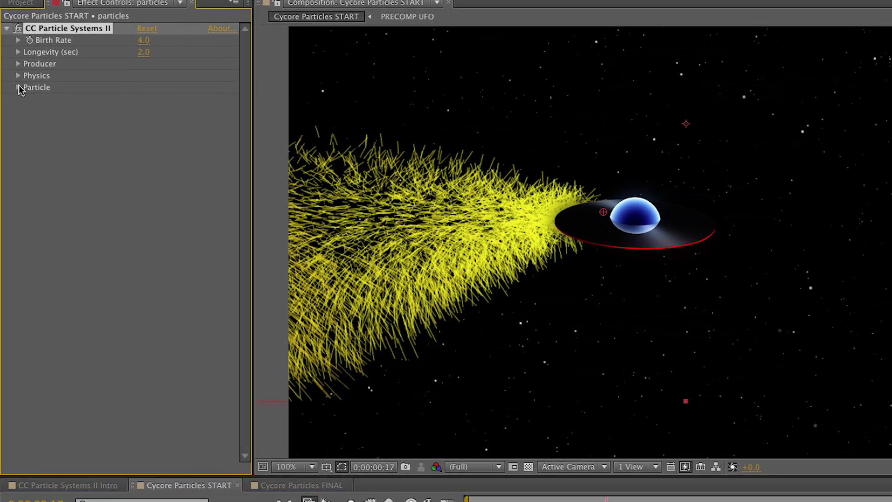
- Change the particles' Birth Color from yellow to blue 2081FA
click(12, 92)
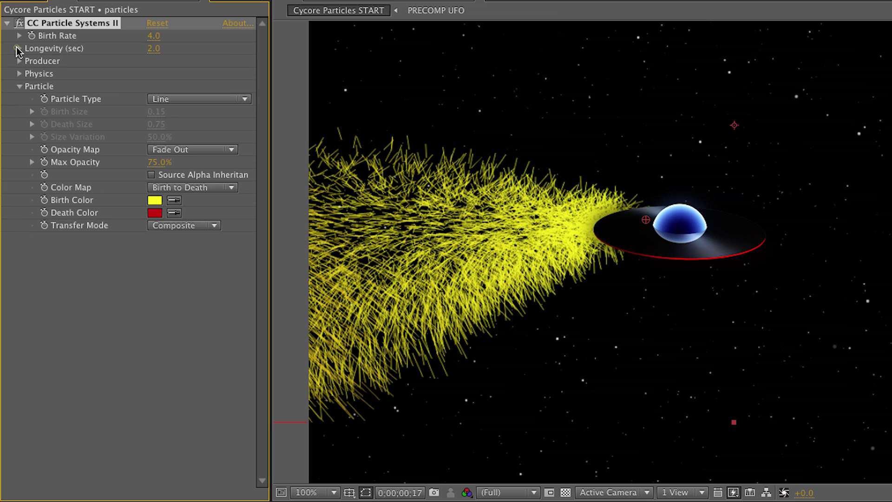
click(18, 49)
click(17, 48)
click(155, 201)
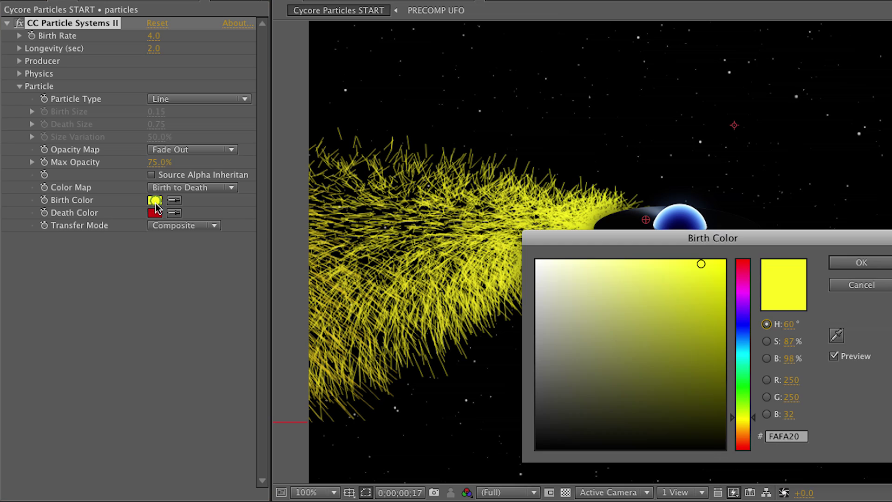
click(739, 343)
drag(738, 341, 741, 336)
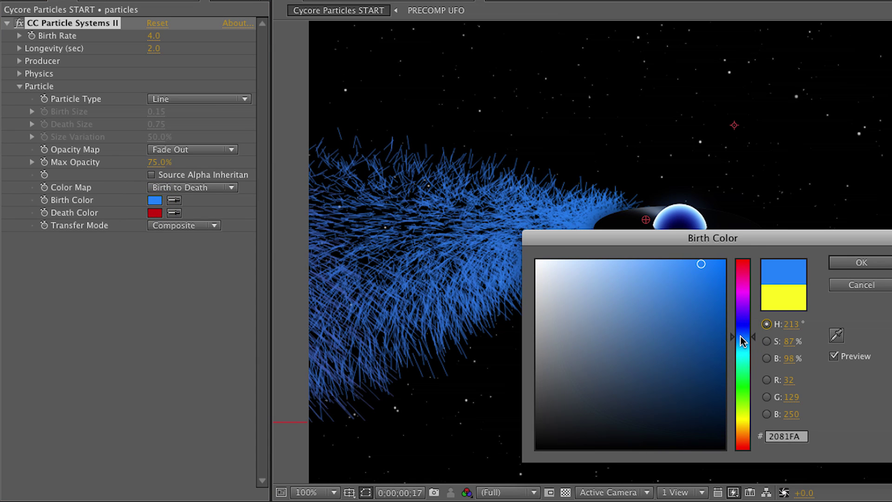
click(859, 262)
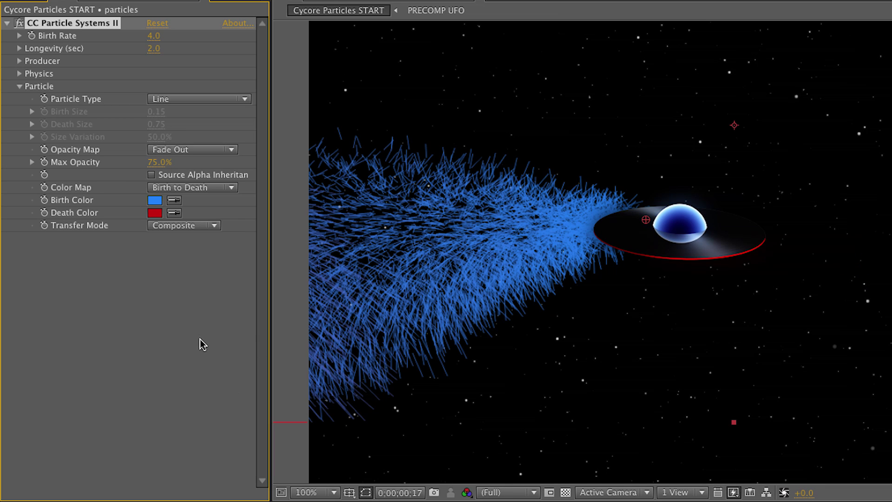
click(19, 74)
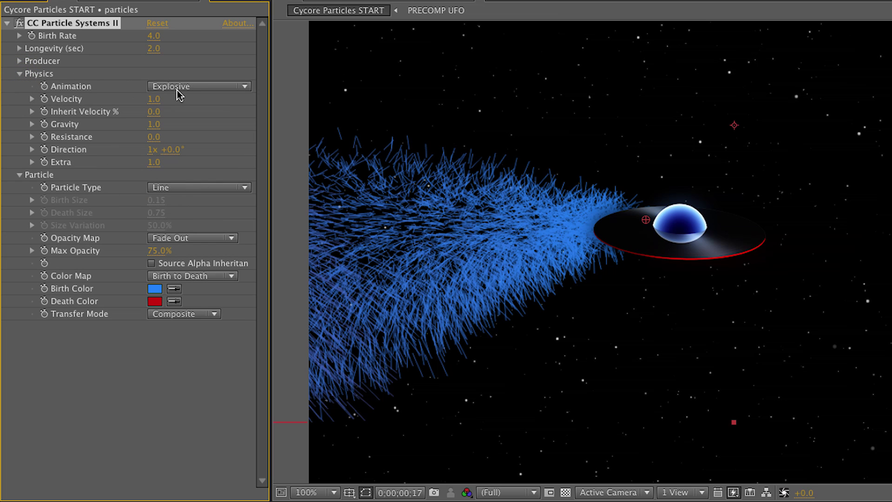
- Change the Physics Animation mode from Explosive to Direction Normalized
click(220, 87)
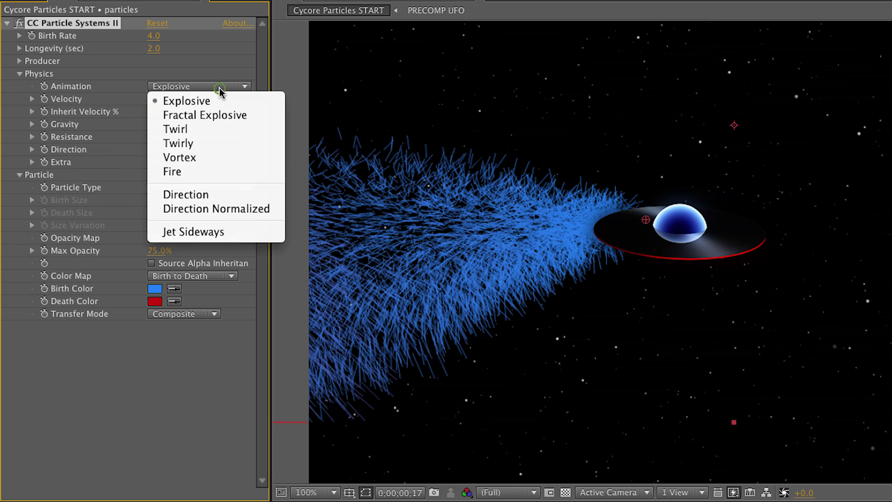
click(237, 208)
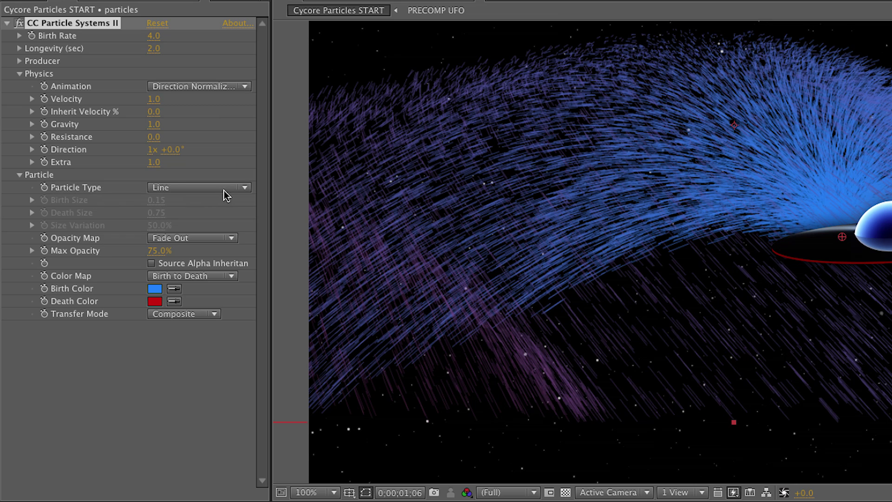
- Change the Particle Type to Shaded Sphere
click(238, 190)
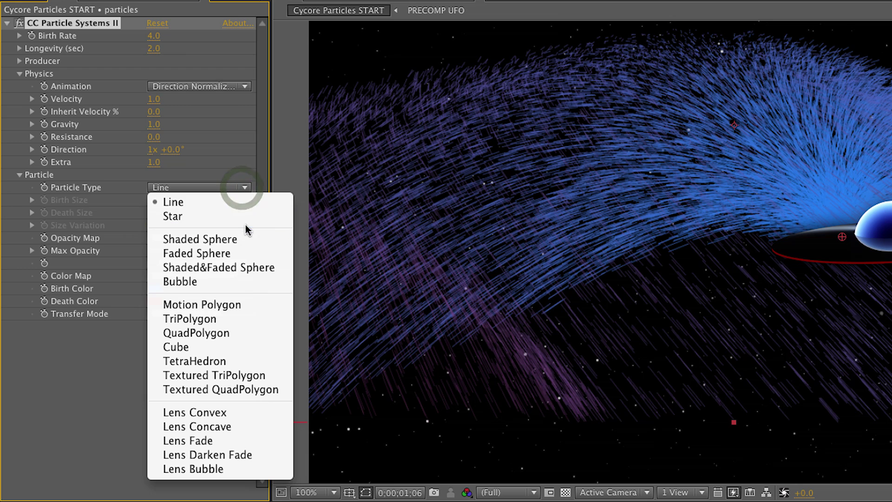
click(246, 239)
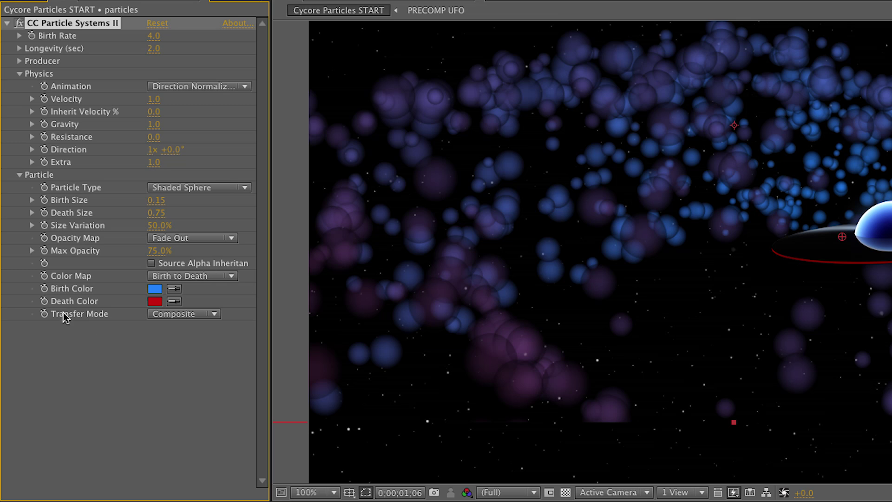
- Compare the Add and Screen transfer modes for the particles, settling on Screen
click(214, 313)
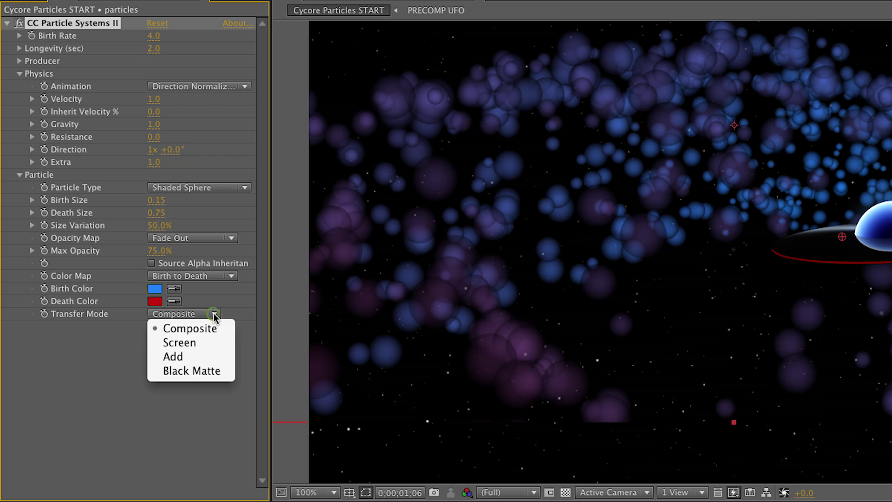
click(207, 358)
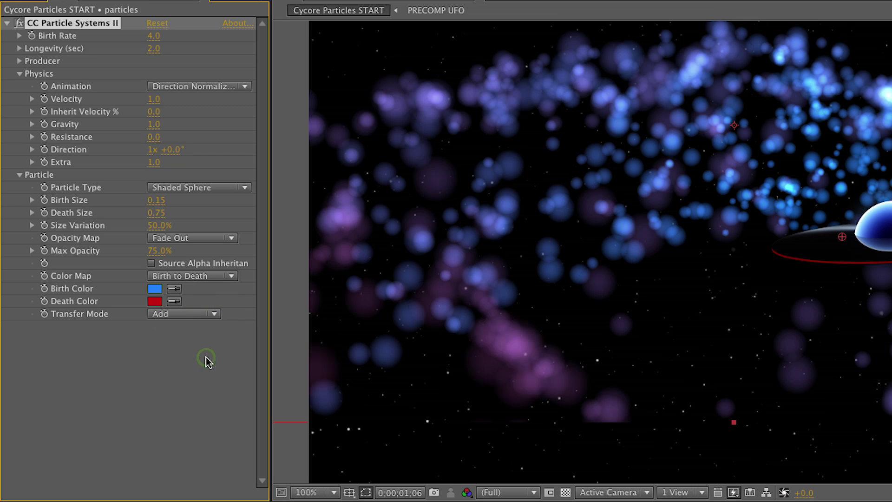
click(192, 316)
click(182, 342)
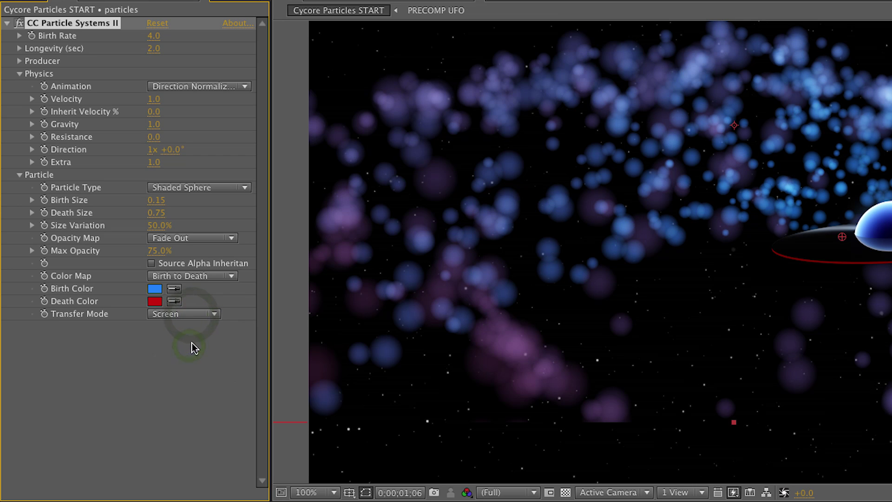
click(184, 314)
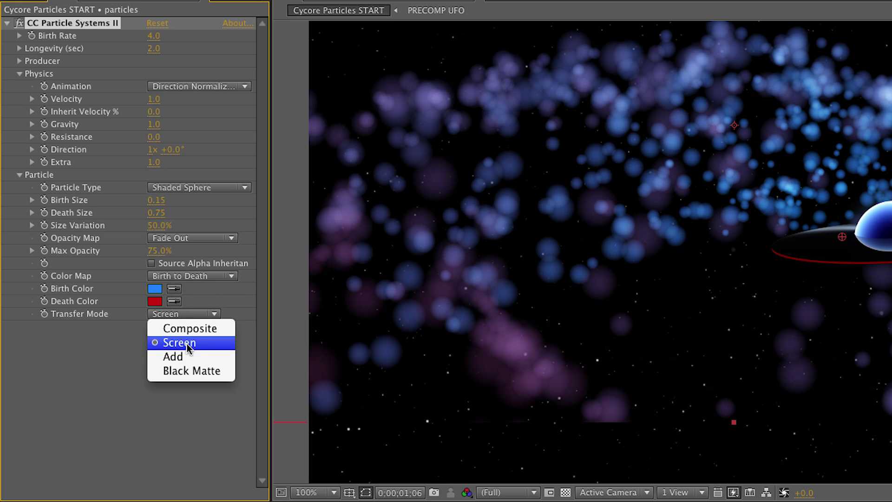
click(190, 356)
click(195, 314)
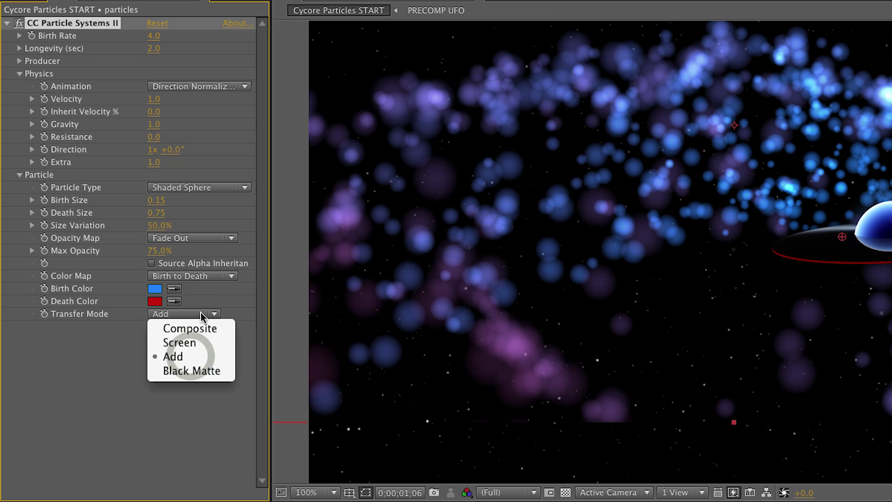
click(195, 341)
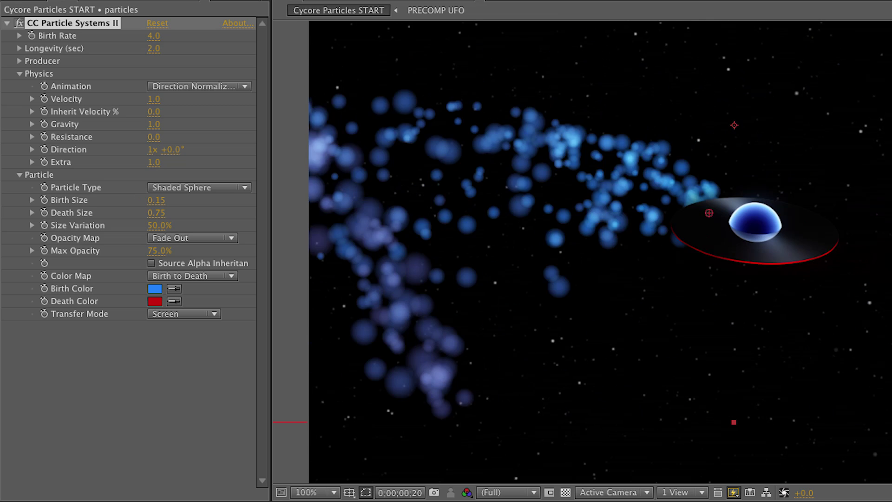
key(space)
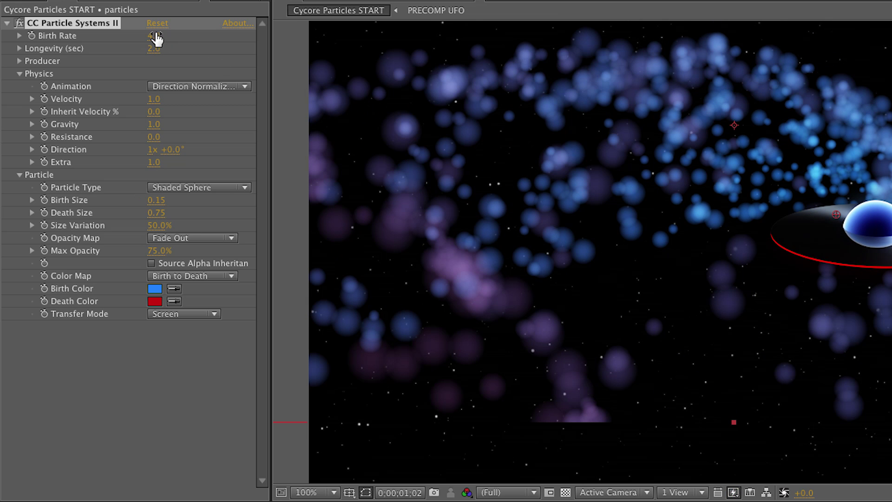
drag(152, 35, 231, 27)
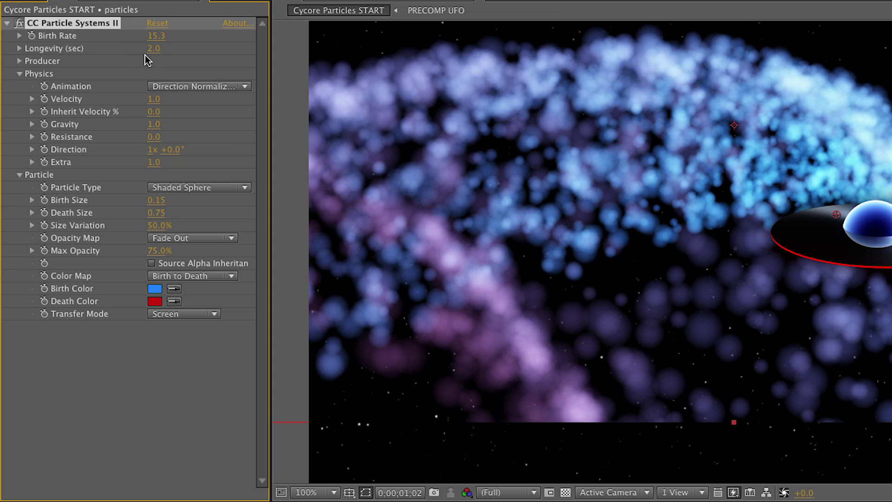
drag(153, 49, 42, 52)
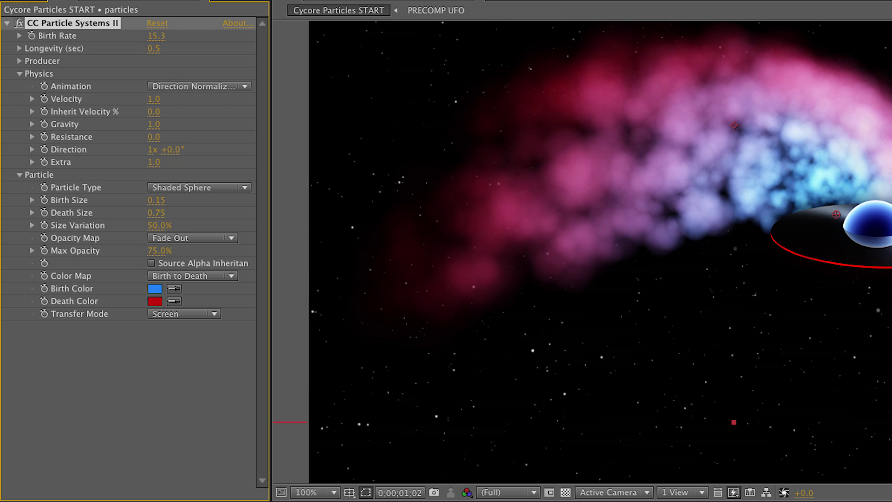
key(KP_0)
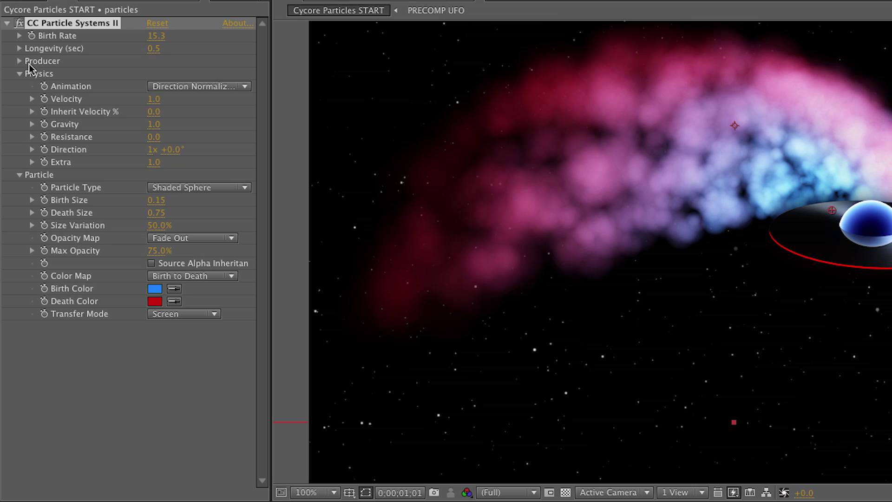
- Shrink the Producer Radius X and Y to 1.0 and preview the trail
click(19, 61)
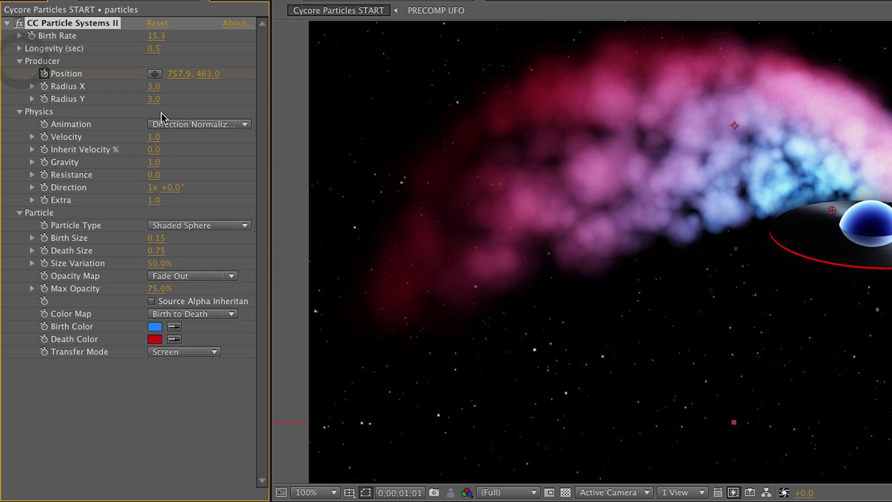
drag(151, 85, 140, 110)
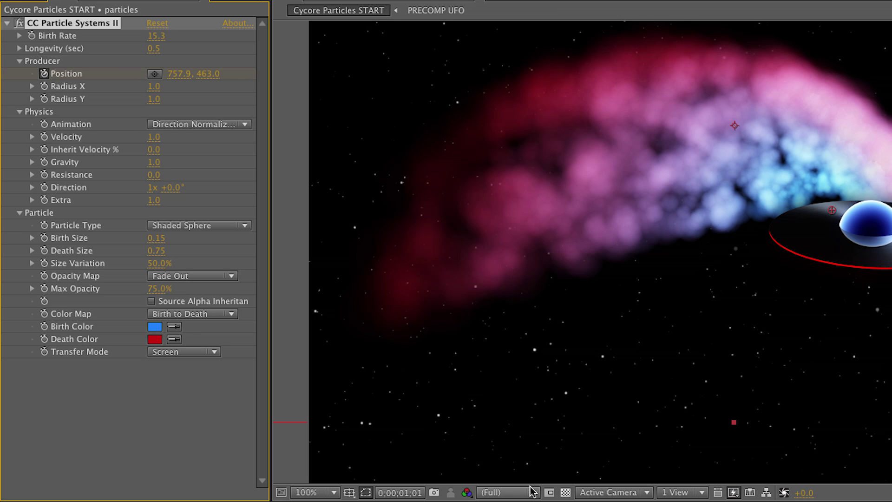
key(space)
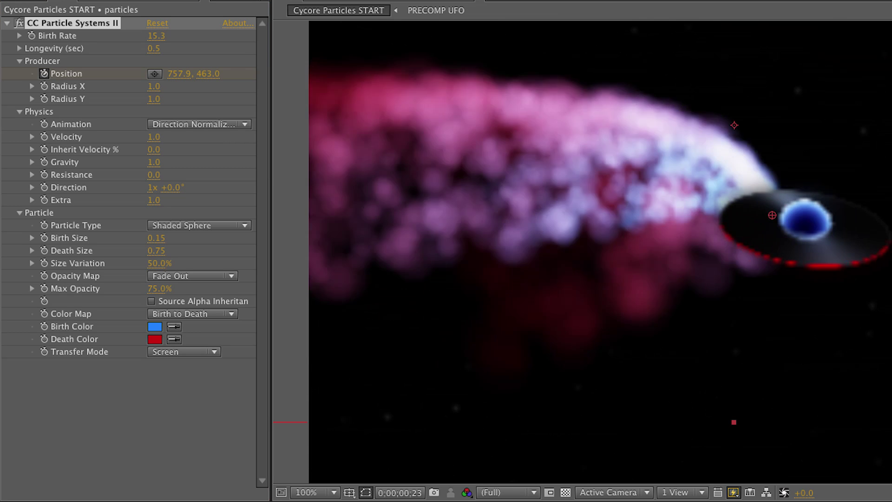
key(space)
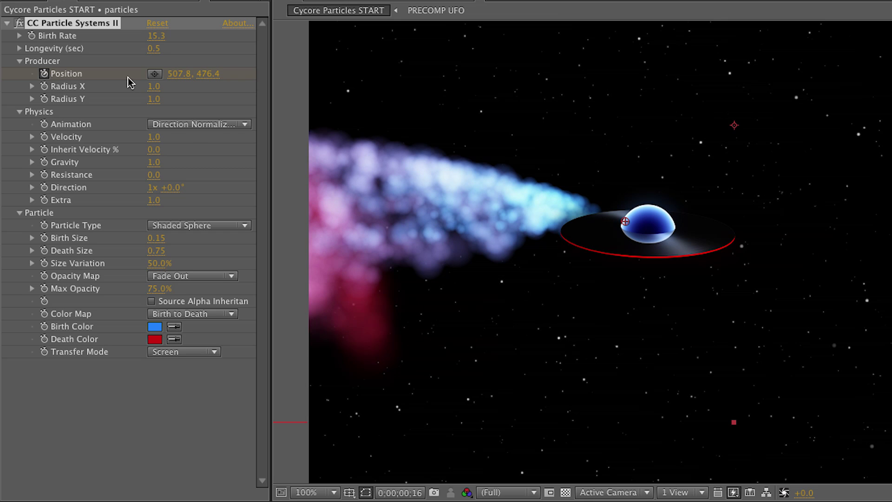
- Shorten particle Longevity by entering .2 seconds and preview the shorter trail
click(154, 48)
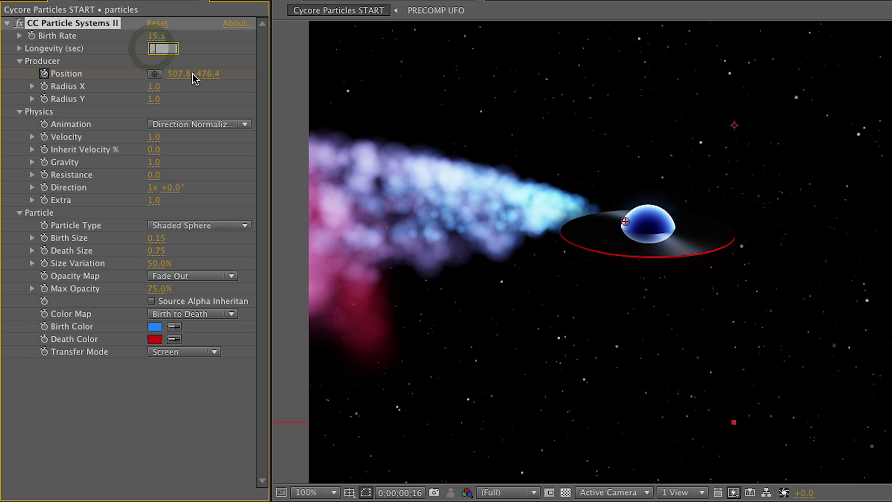
text(.2)
key(Return)
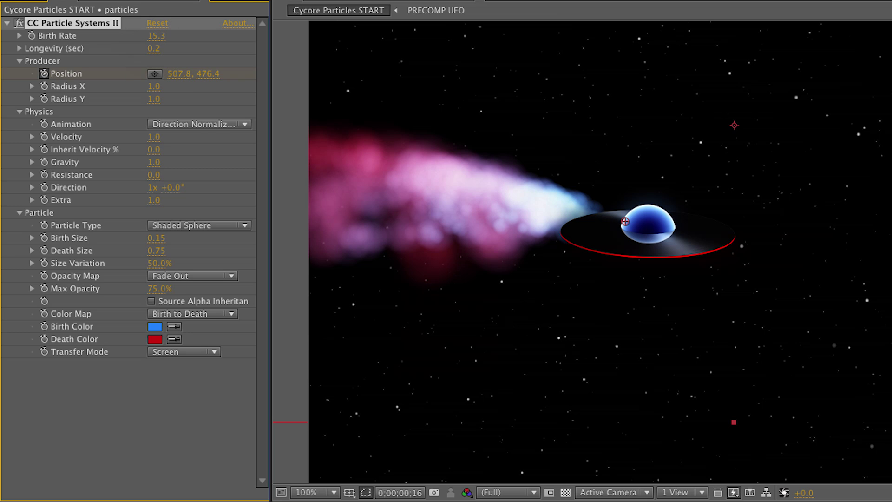
key(space)
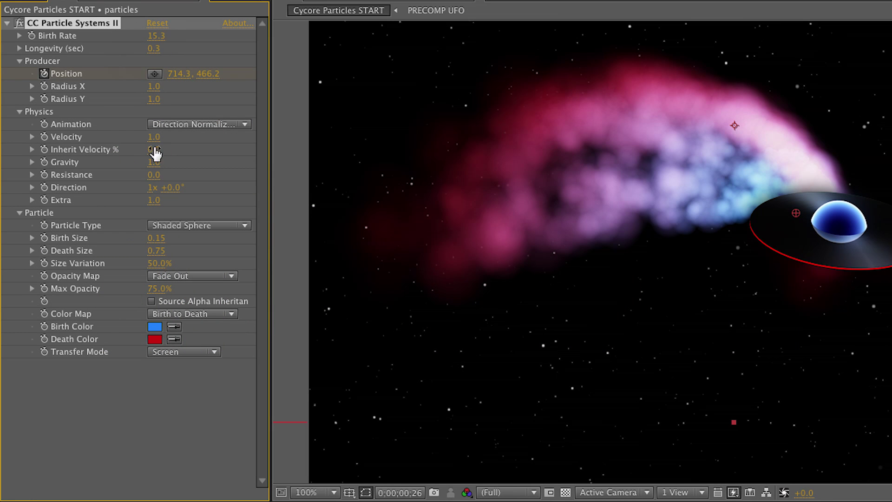
- Try positive and negative Gravity values, then enter Gravity 2 and preview the drooping trail
drag(156, 161, 140, 145)
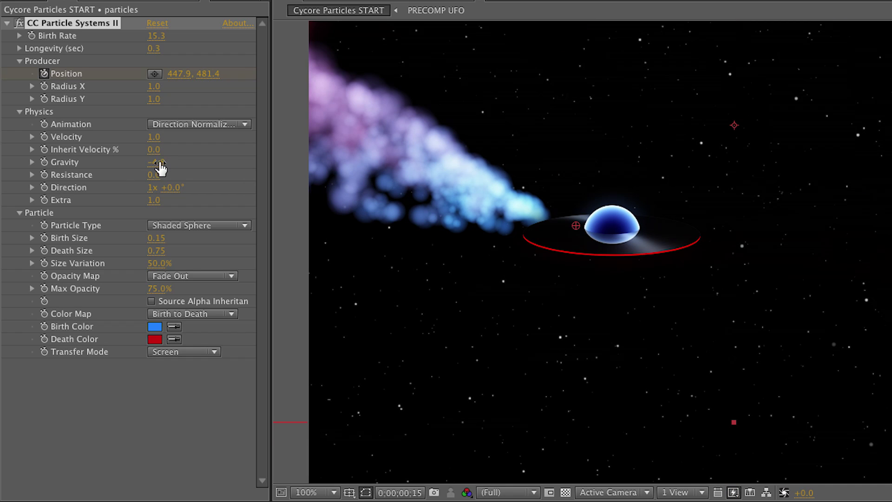
mouse_move(158, 163)
mouse_down()
mouse_move(172, 161)
mouse_move(149, 163)
mouse_up()
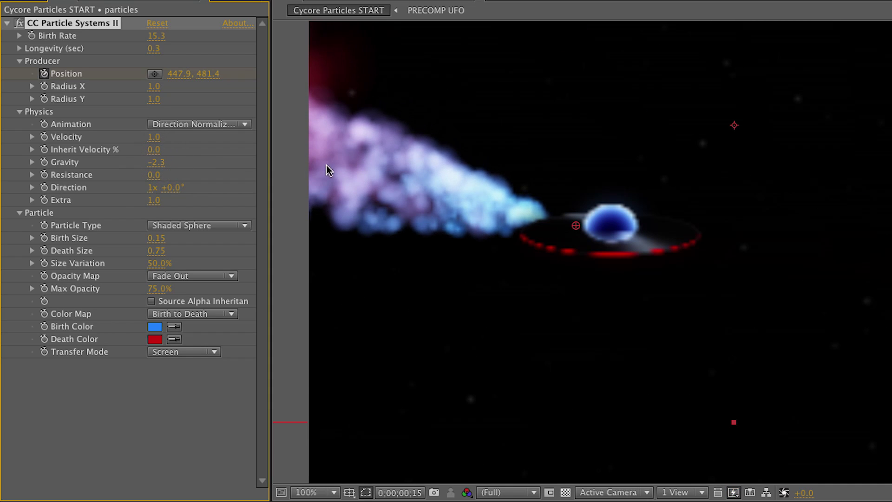
click(153, 163)
text(2)
key(Return)
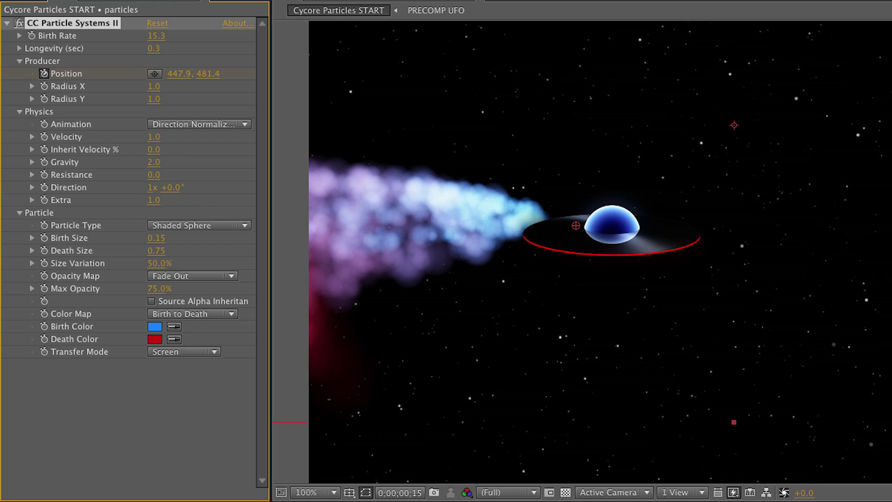
key(space)
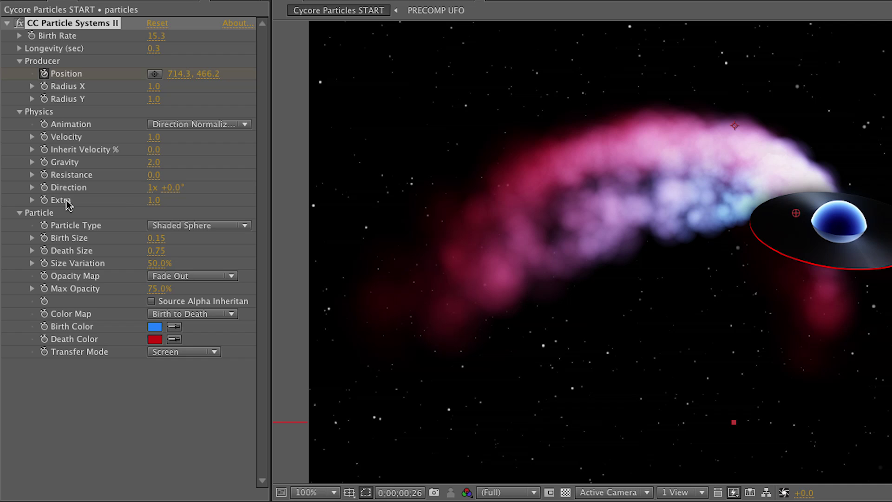
- Lower the particles' Extra randomness to 0.4, previewing the trail to judge the spread
drag(154, 200, 224, 193)
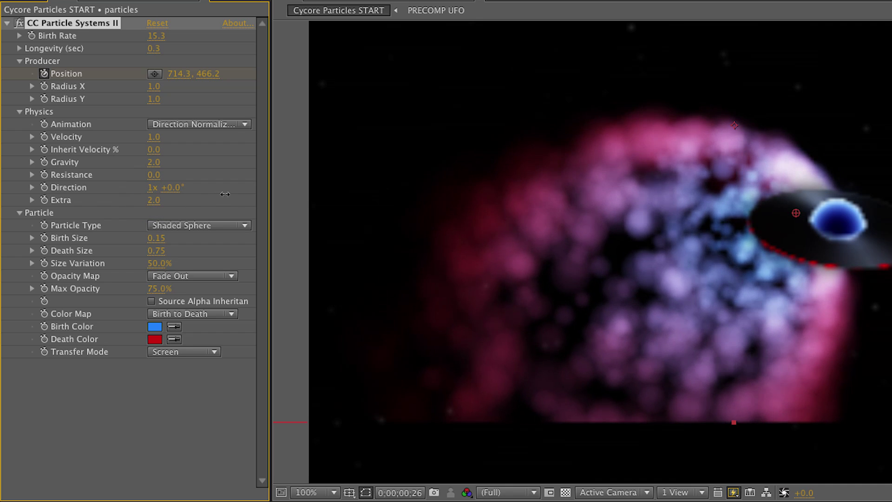
key(space)
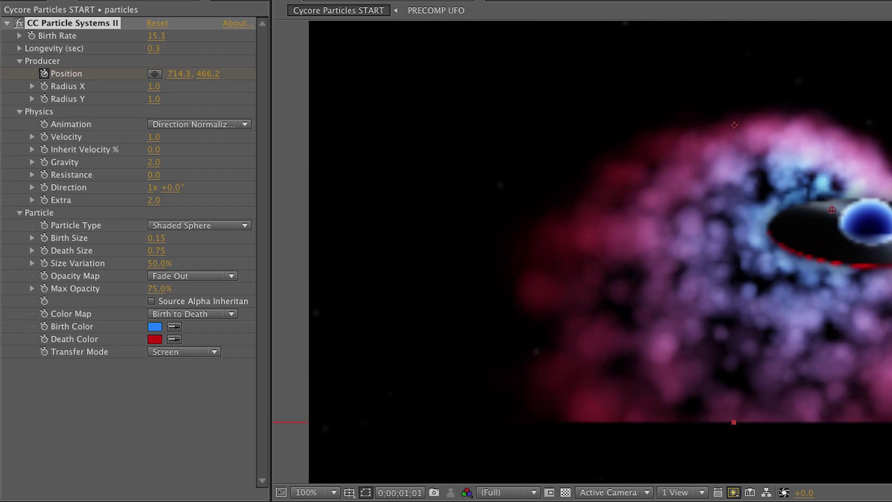
key(space)
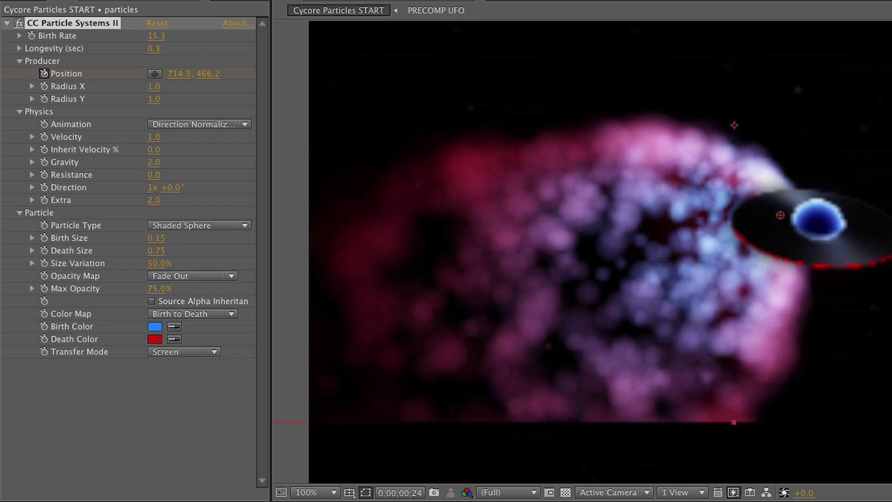
drag(153, 200, 49, 226)
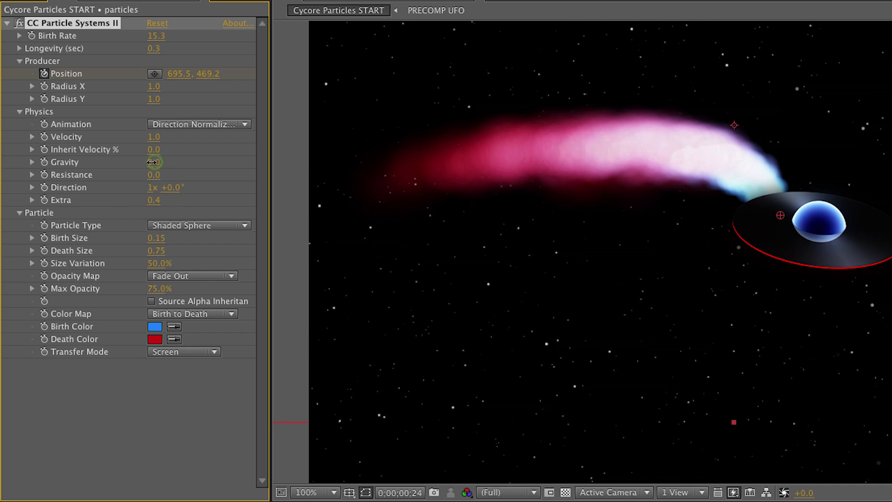
- Set Gravity to 2.5 after a preview, and widen the producer to Radius X 11
drag(155, 162, 161, 162)
key(space)
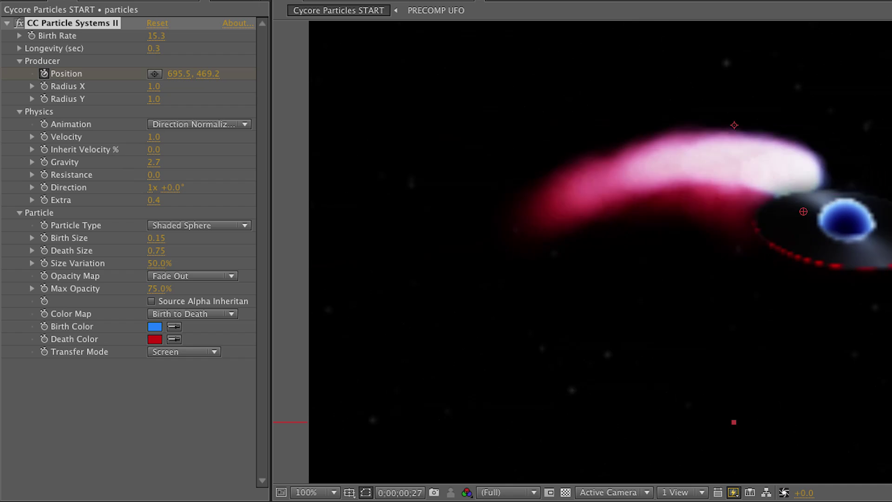
key(space)
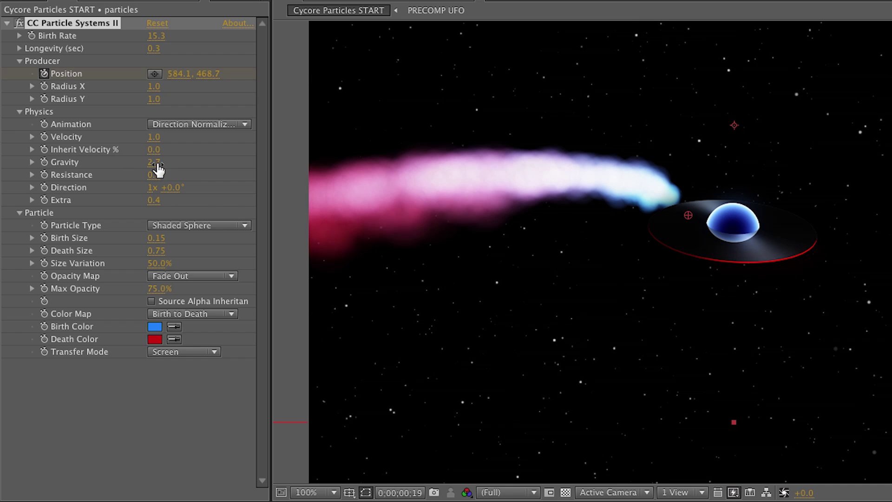
drag(156, 163, 140, 165)
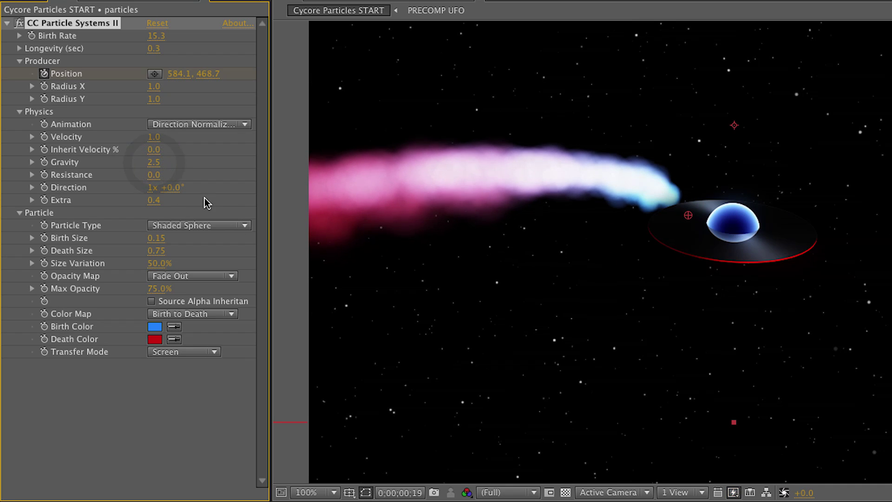
mouse_move(153, 87)
mouse_down()
mouse_move(162, 87)
mouse_move(146, 99)
mouse_up()
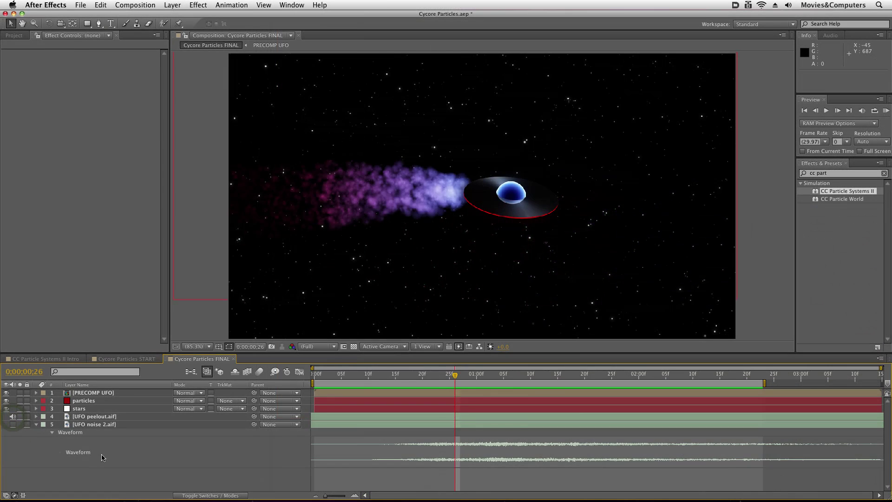
- RAM-preview the FINAL comp from the first frame, then scrub back to the UFO and its trail
key(Home)
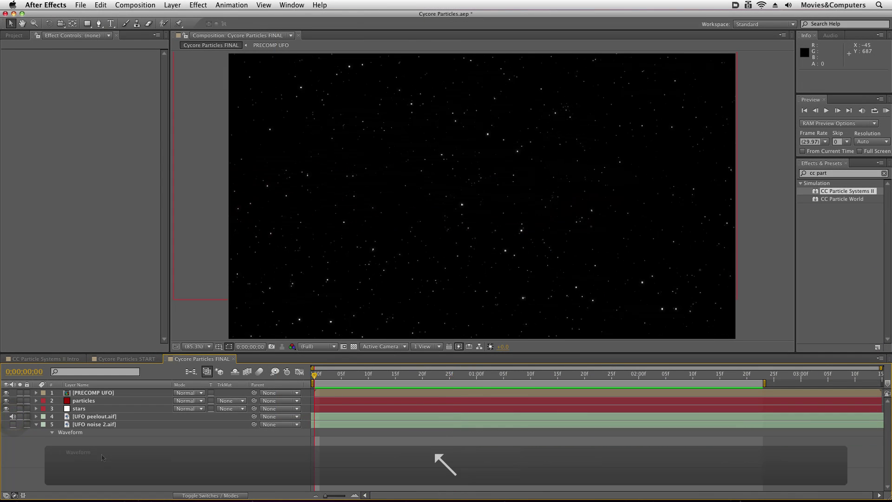
key(KP_0)
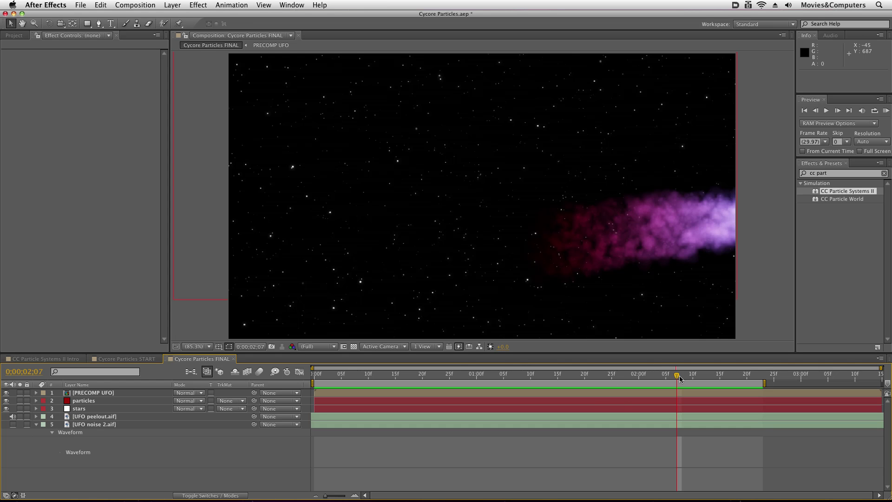
drag(677, 378, 472, 377)
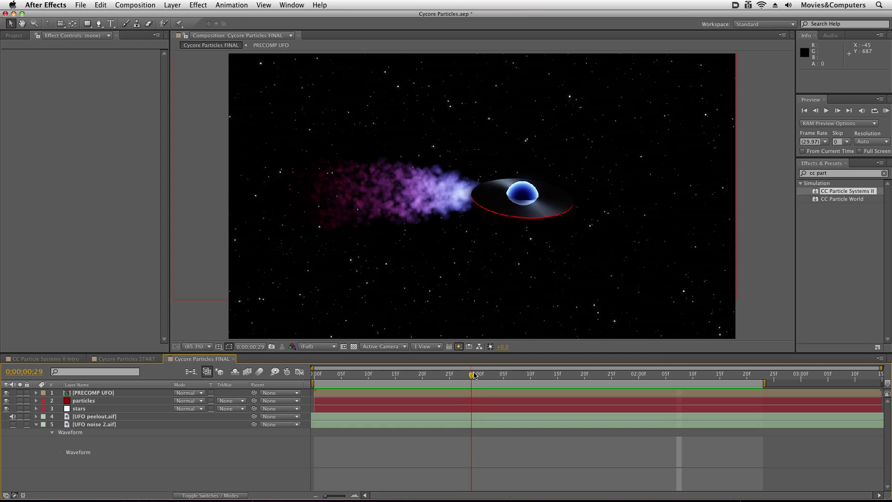